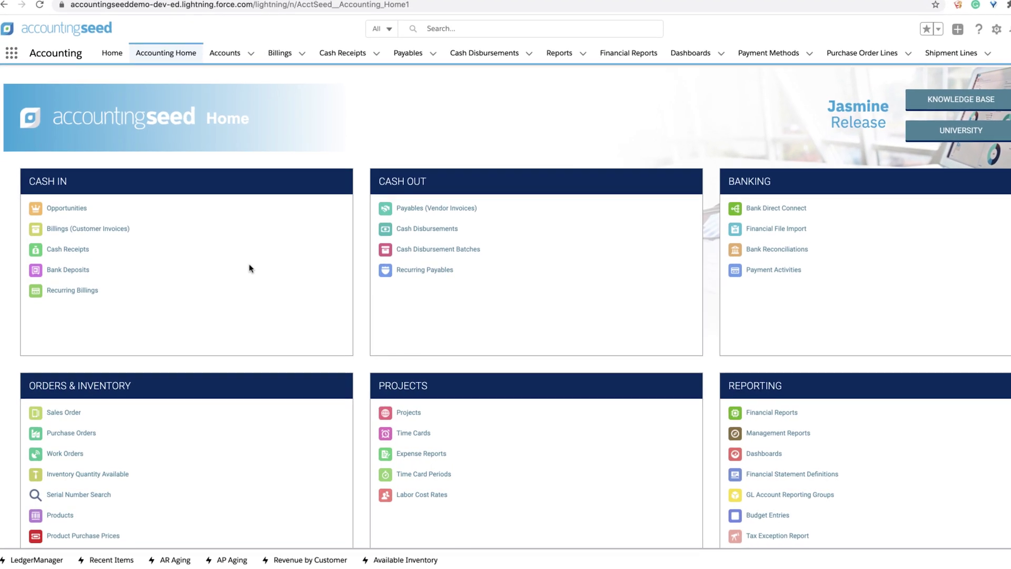
Group the report rows by Accounting Period, then open Alpha Communications' generated report FRR-00273
{"action": "scroll", "coordinate": [251, 267], "scroll_direction": "down", "scroll_amount": 3}
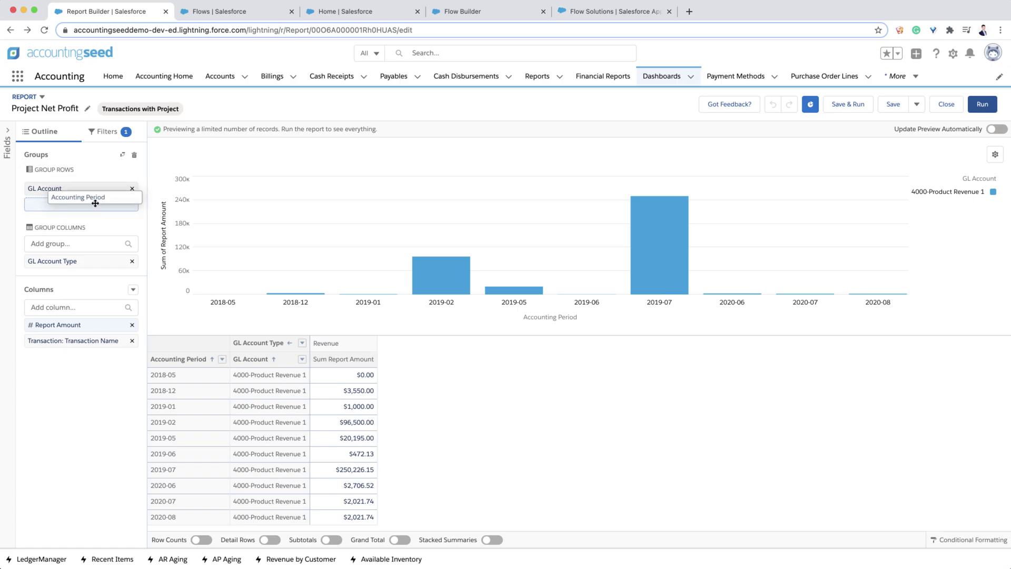
{"action": "left_click_drag", "start_coordinate": [95, 206], "coordinate": [94, 204]}
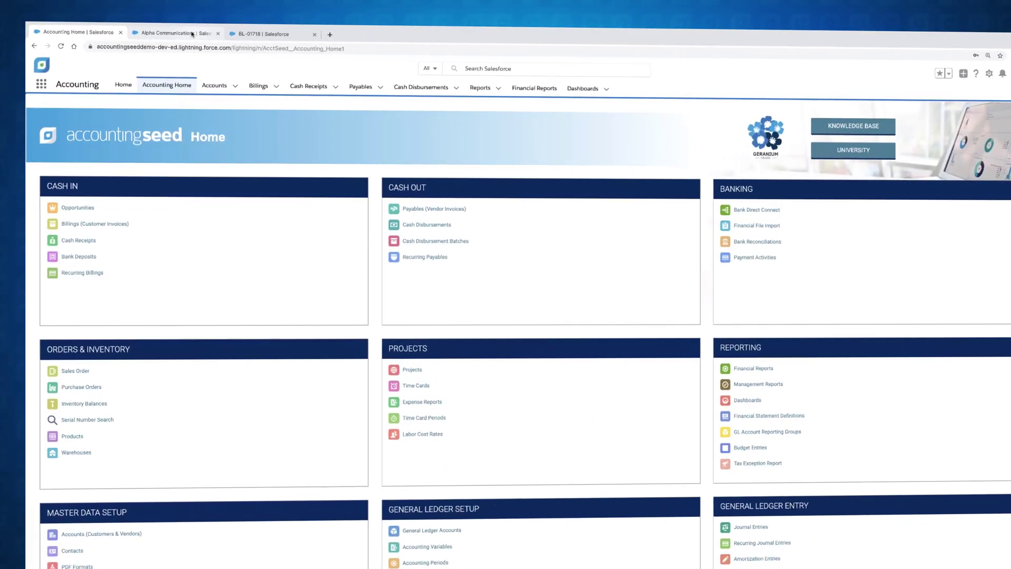
{"action": "left_click", "coordinate": [174, 36]}
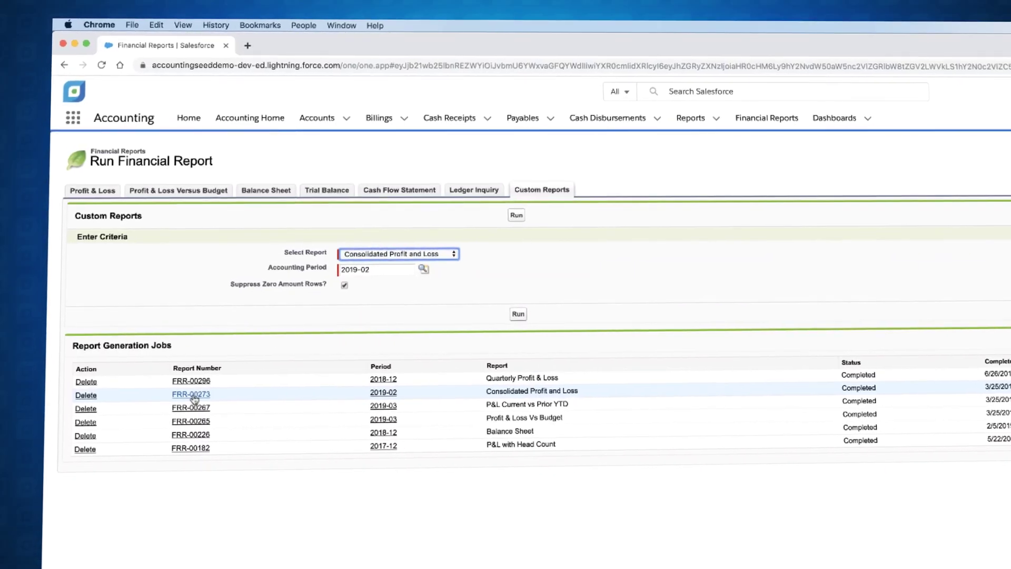
{"action": "left_click", "coordinate": [196, 381]}
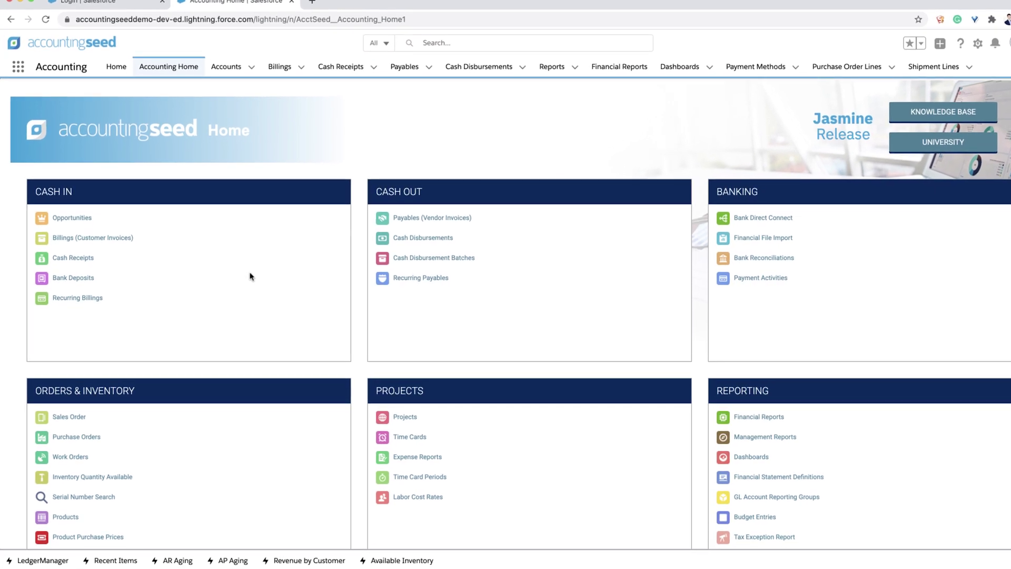
Open bank reconciliation BR-00023, list all its GL account transactions, and reach the payroll import page
{"action": "scroll", "coordinate": [249, 277], "scroll_direction": "down", "scroll_amount": 5}
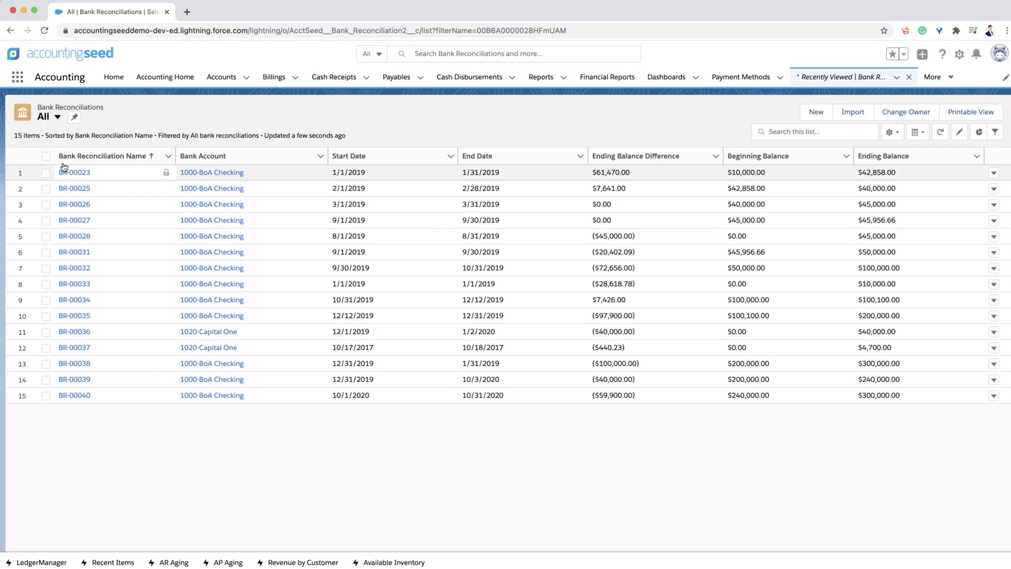
{"action": "left_click", "coordinate": [68, 176]}
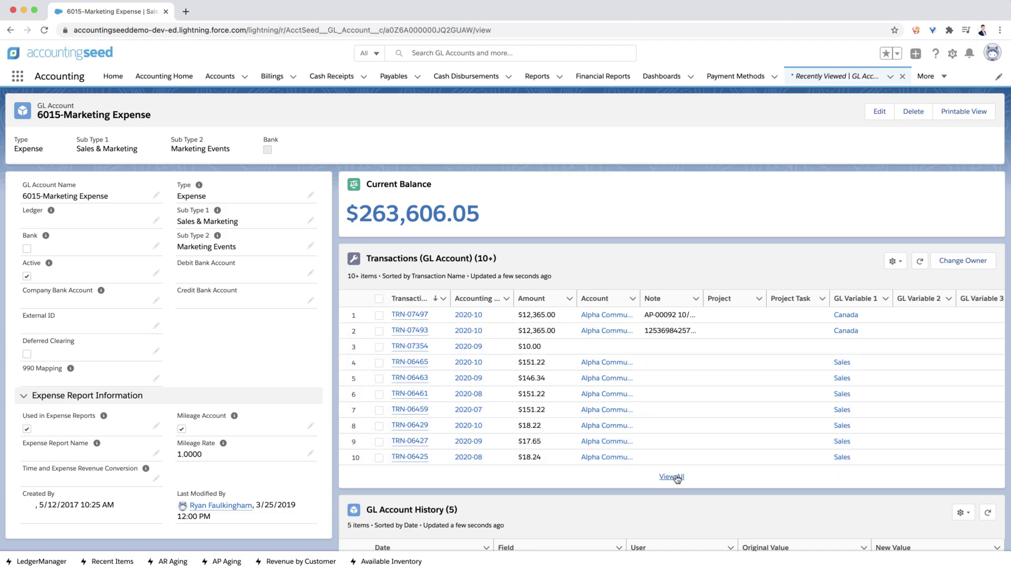
{"action": "left_click", "coordinate": [678, 479]}
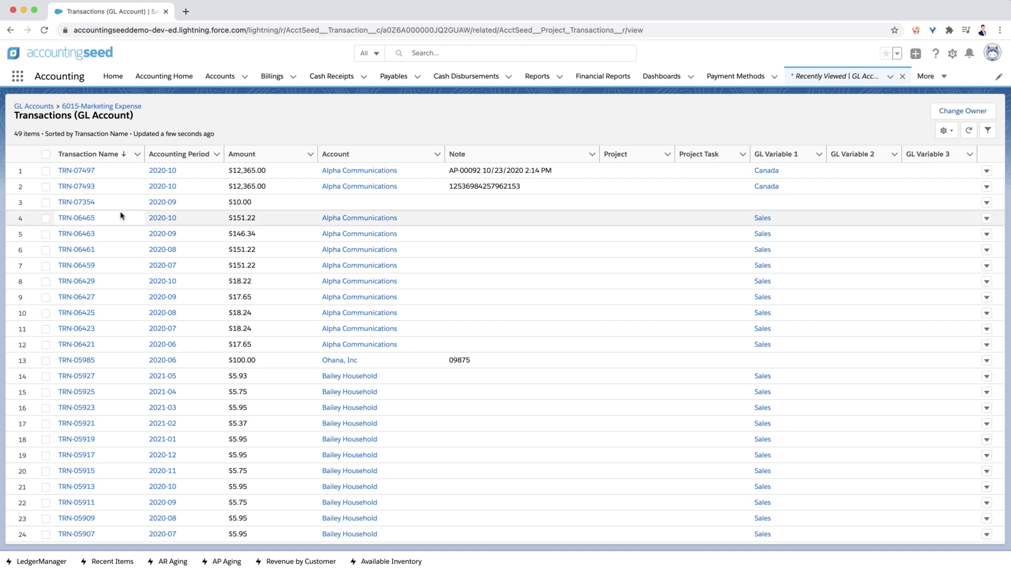
{"action": "scroll", "coordinate": [112, 212], "scroll_direction": "down", "scroll_amount": 3}
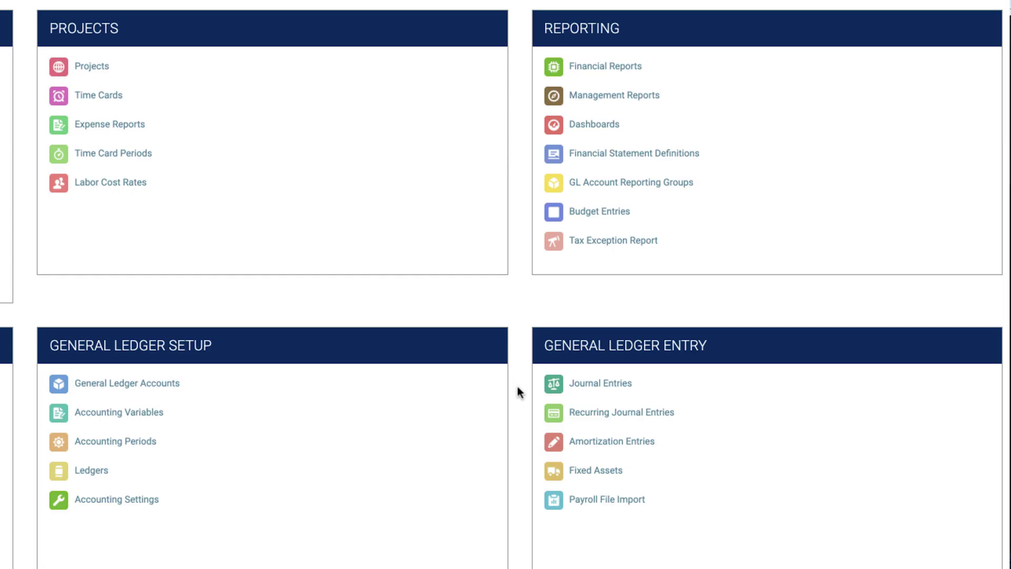
{"action": "left_click", "coordinate": [590, 501]}
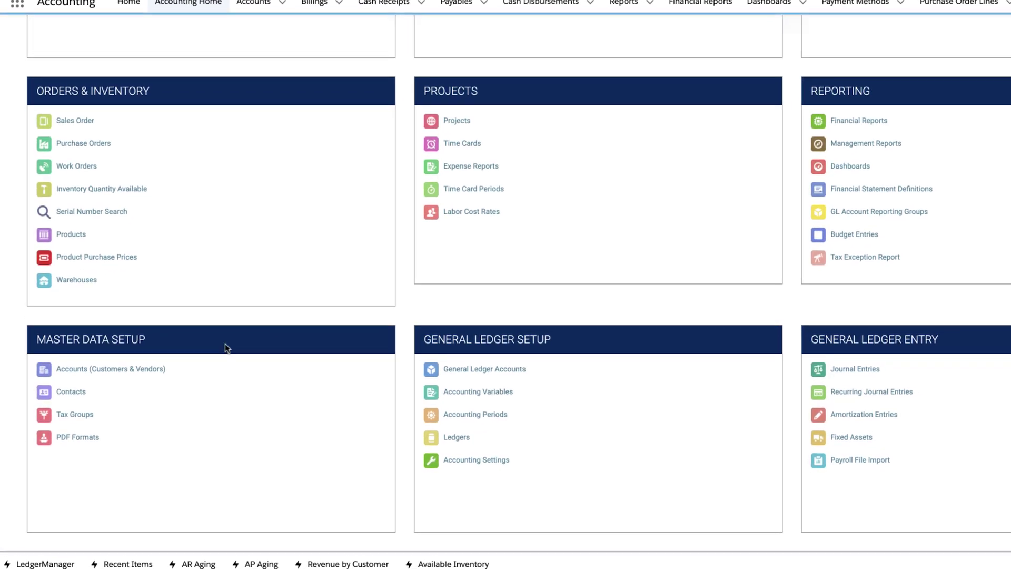
Open the Alpha Communications account from the Accounts list and look over its related list quick links
{"action": "left_click", "coordinate": [106, 361]}
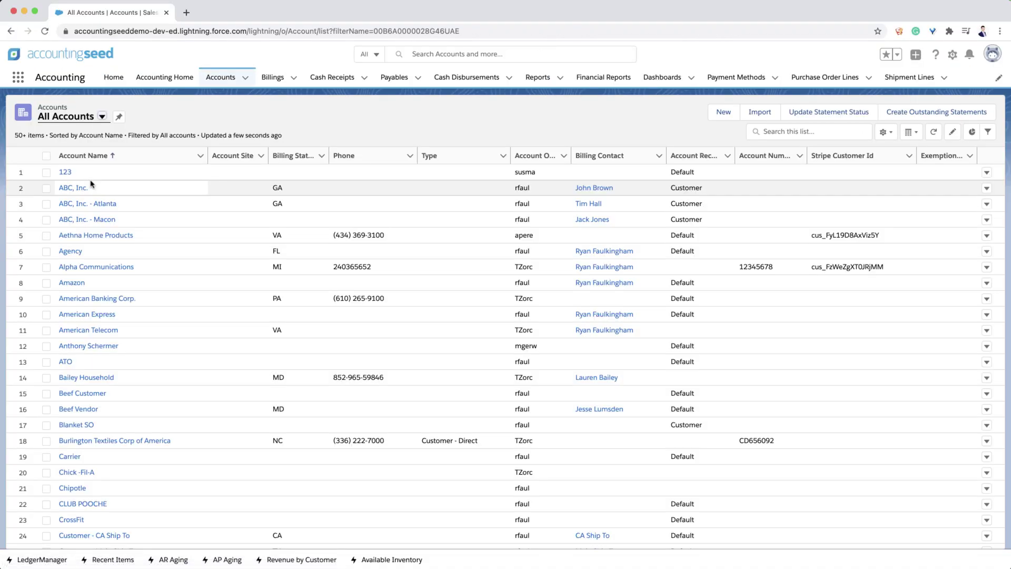
{"action": "left_click", "coordinate": [84, 267]}
{"action": "mouse_move", "coordinate": [51, 204]}
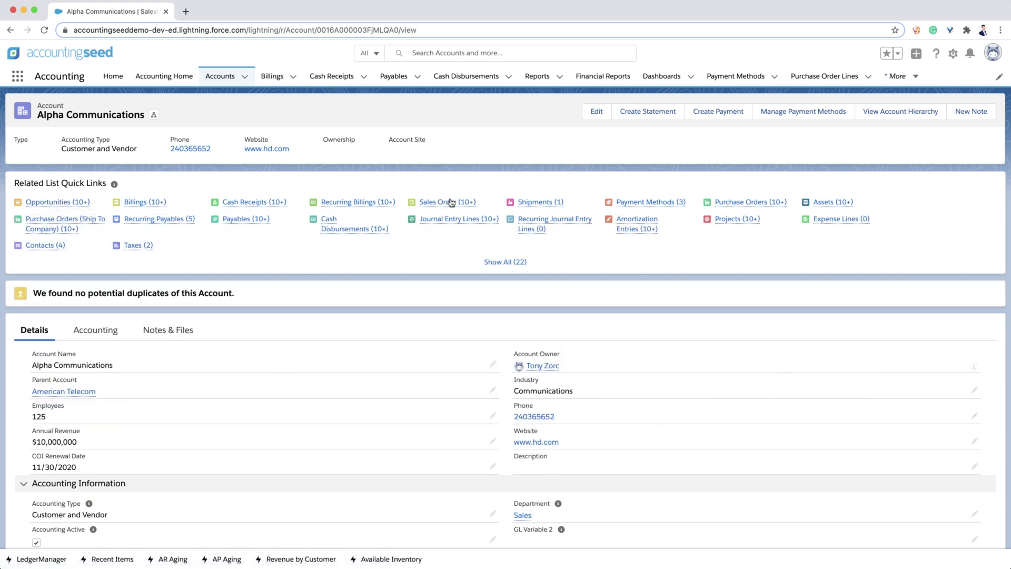
{"action": "mouse_move", "coordinate": [463, 202]}
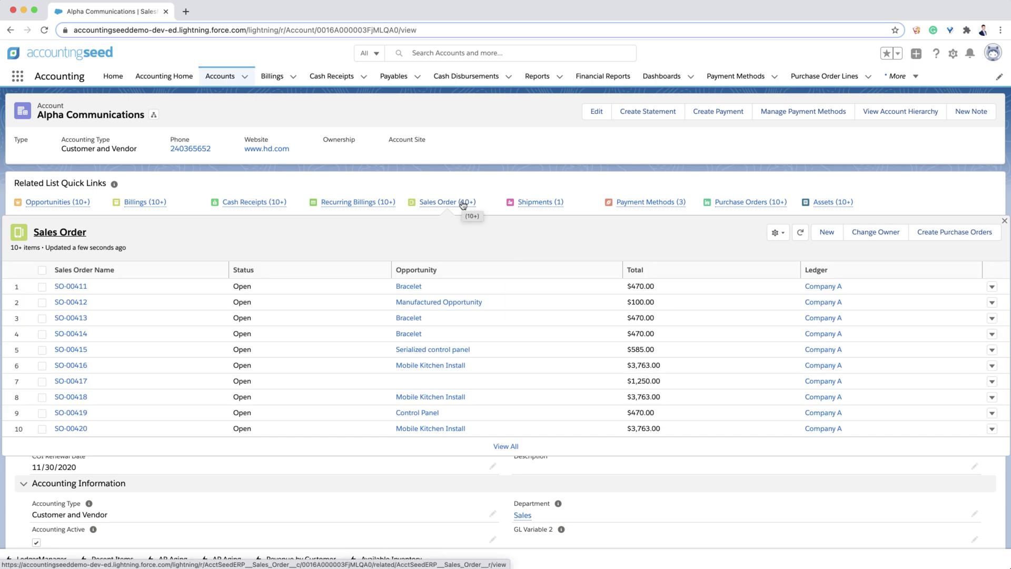
{"action": "mouse_move", "coordinate": [266, 206]}
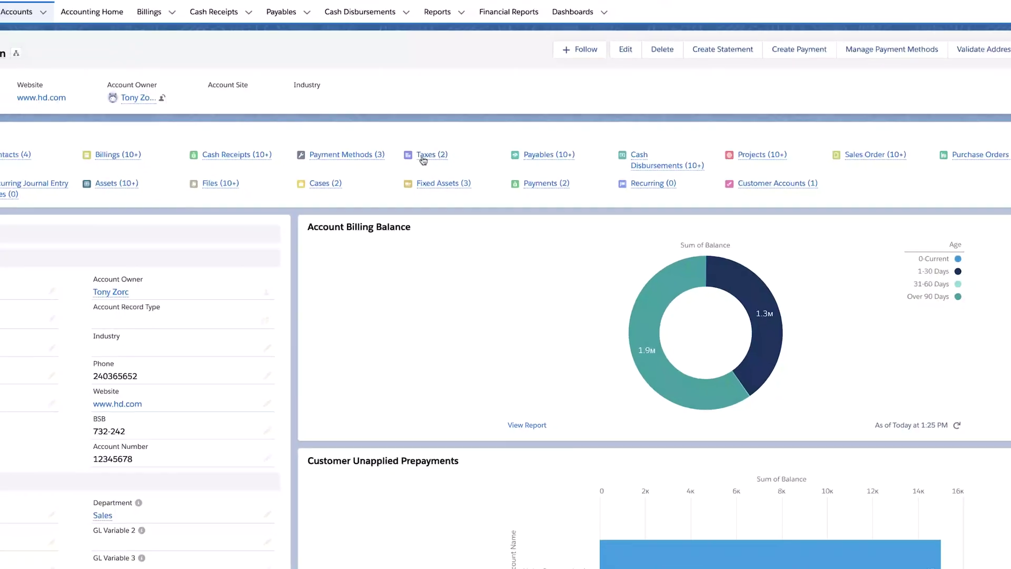
{"action": "mouse_move", "coordinate": [424, 159]}
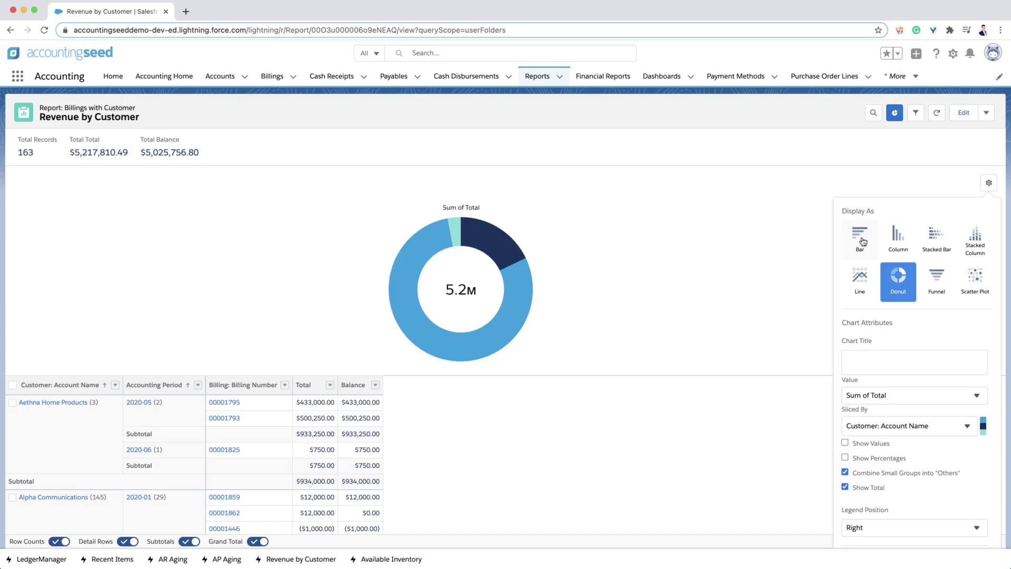
Turn the donut chart into a bar chart, open the Historical A/R report, and move Balance above Total
{"action": "left_click", "coordinate": [861, 240]}
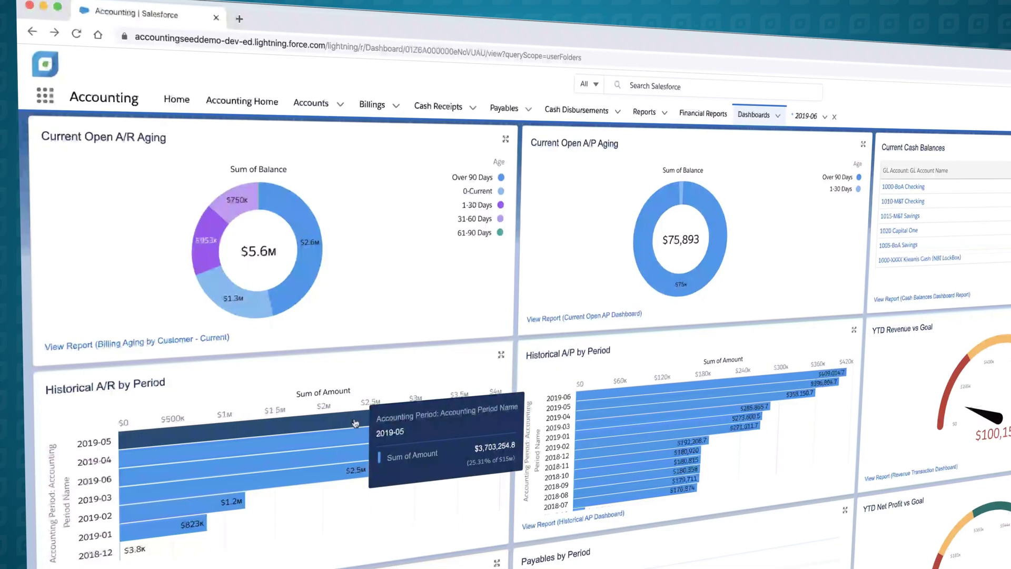
{"action": "left_click", "coordinate": [338, 412]}
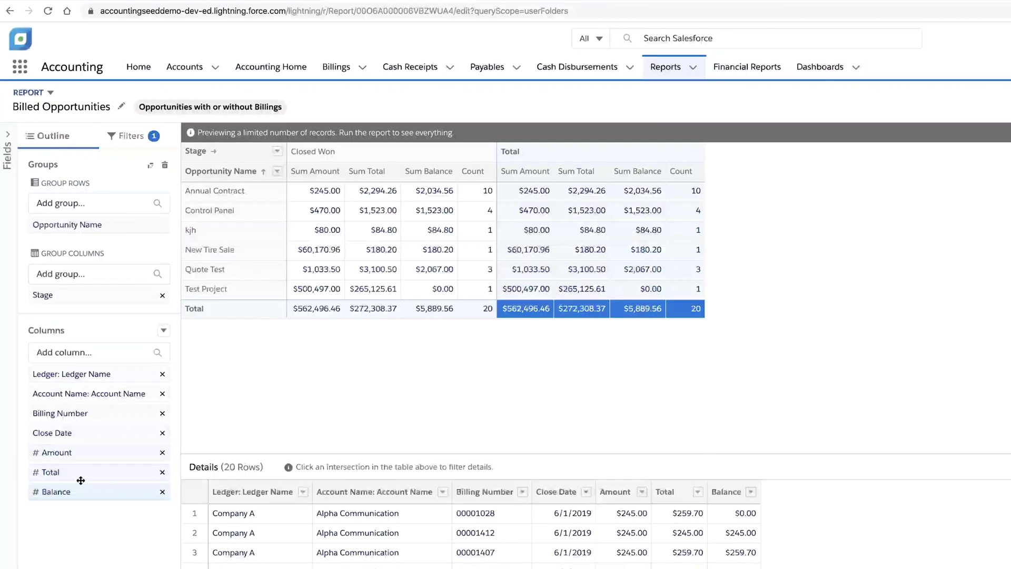
{"action": "left_click_drag", "start_coordinate": [80, 490], "coordinate": [83, 452]}
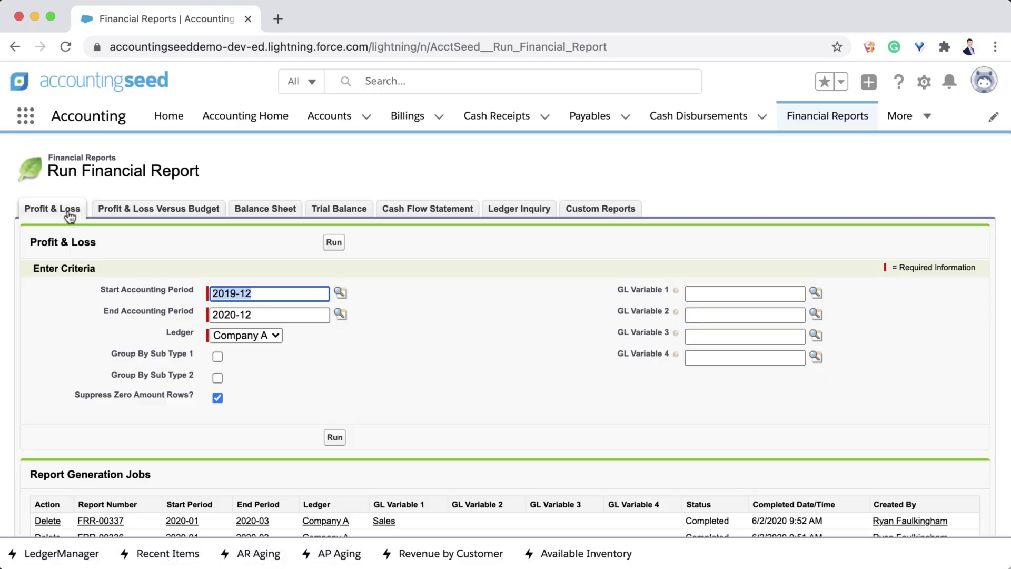
Show the report criteria for the Balance Sheet, Trial Balance and Cash Flow Statement tabs
{"action": "left_click", "coordinate": [263, 211]}
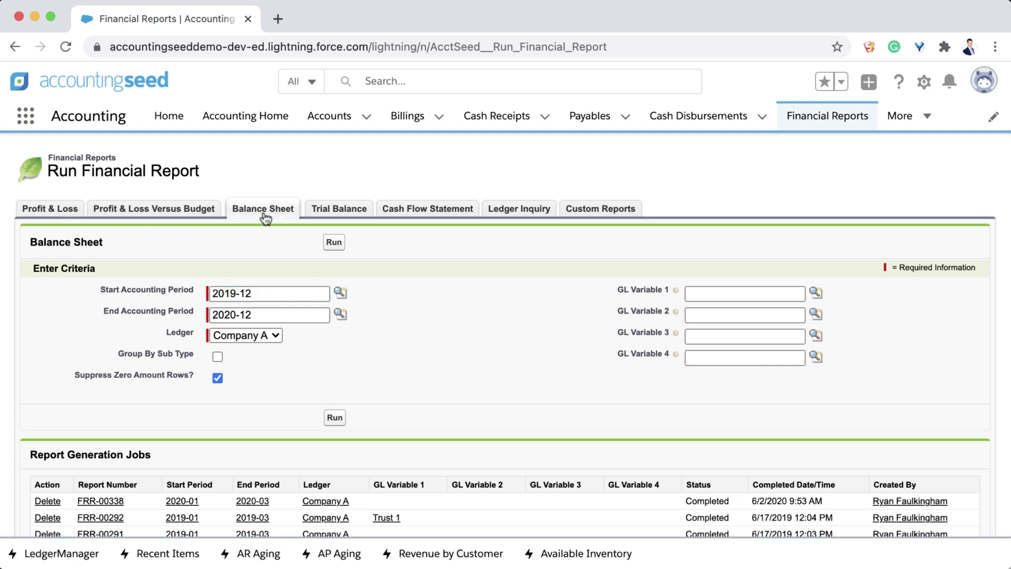
{"action": "left_click", "coordinate": [326, 210]}
{"action": "left_click", "coordinate": [428, 211]}
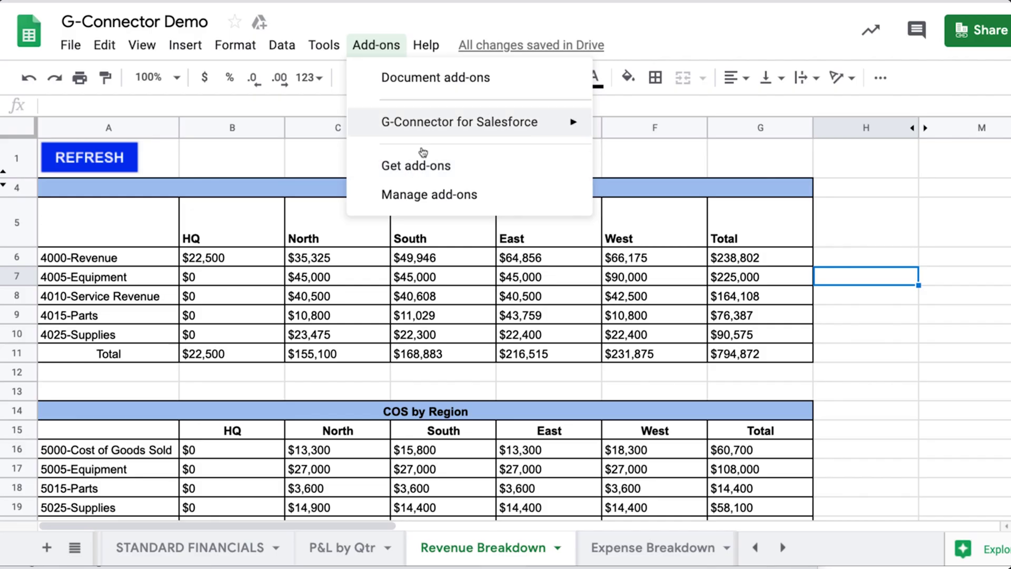
{"action": "mouse_move", "coordinate": [439, 124]}
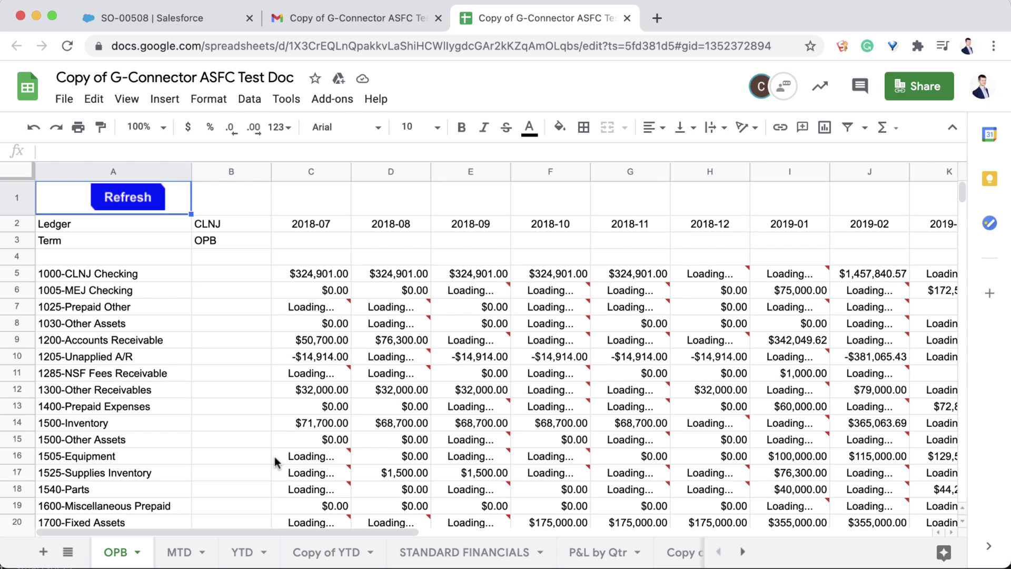
View the STANDARD FINANCIALS, P&L by Qtr and Expenses w/ GLAV's sheets of the workbook
{"action": "scroll", "coordinate": [275, 462], "scroll_direction": "down", "scroll_amount": 5}
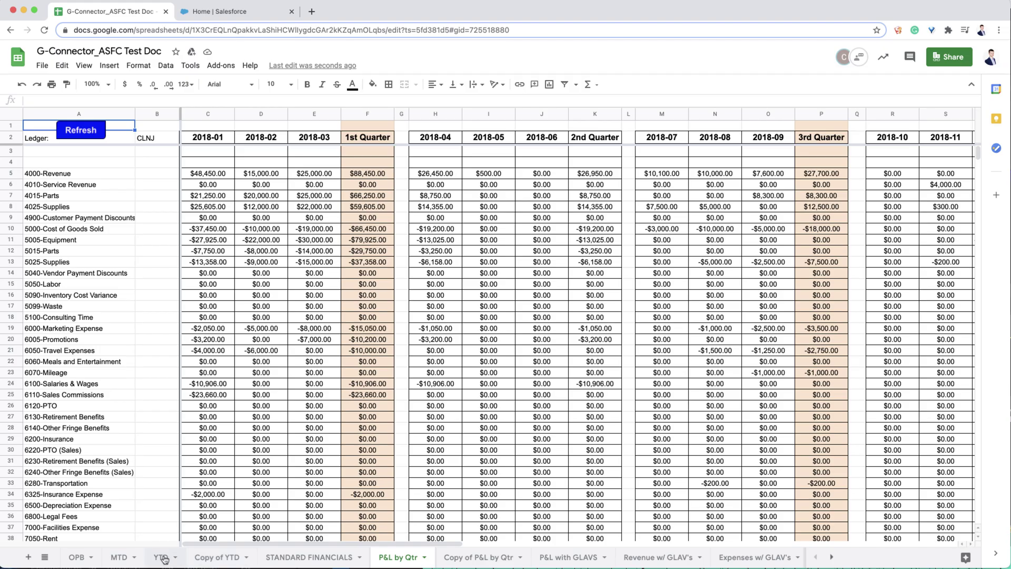
{"action": "left_click", "coordinate": [308, 558]}
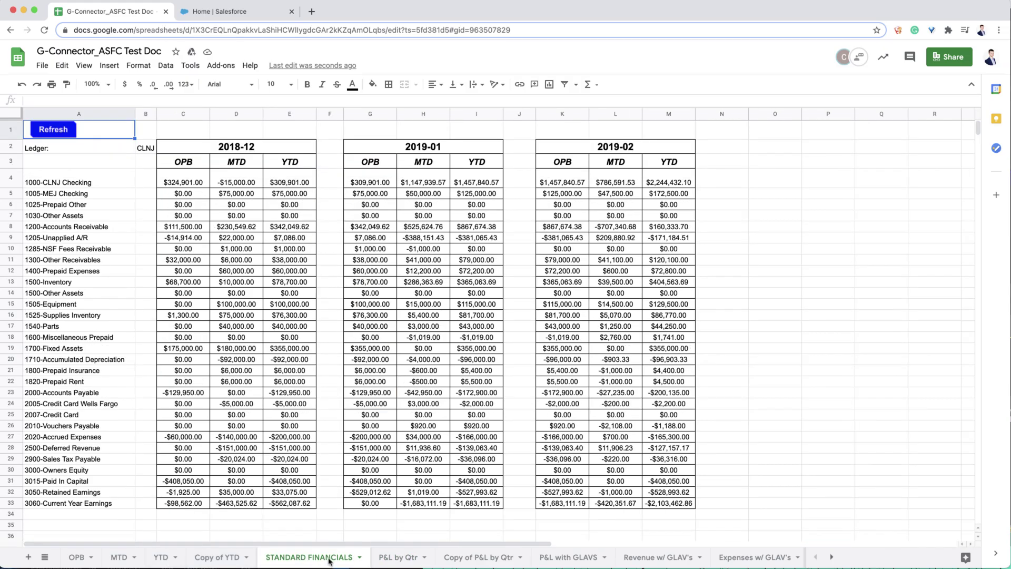
{"action": "left_click", "coordinate": [398, 558]}
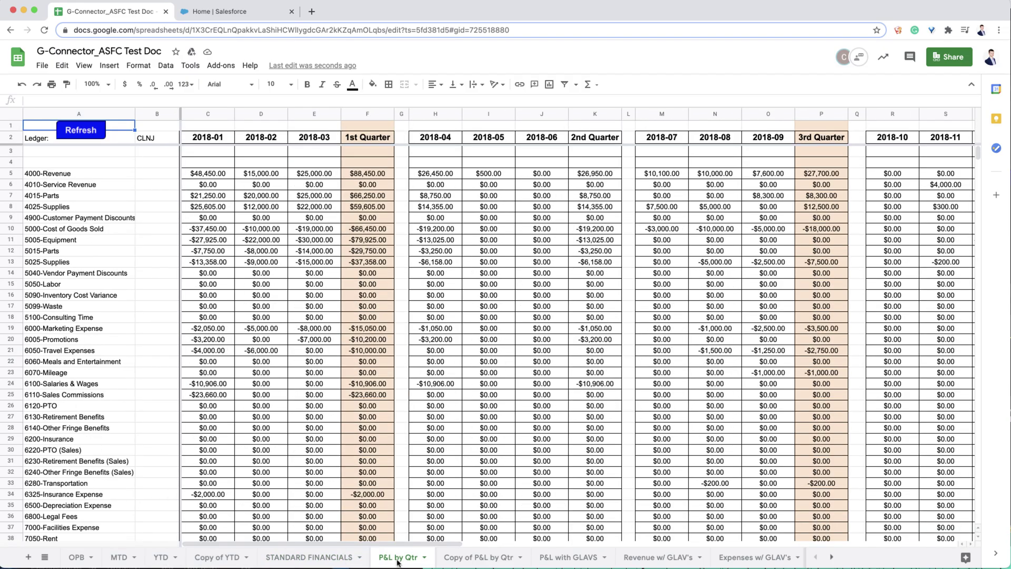
{"action": "left_click", "coordinate": [761, 557]}
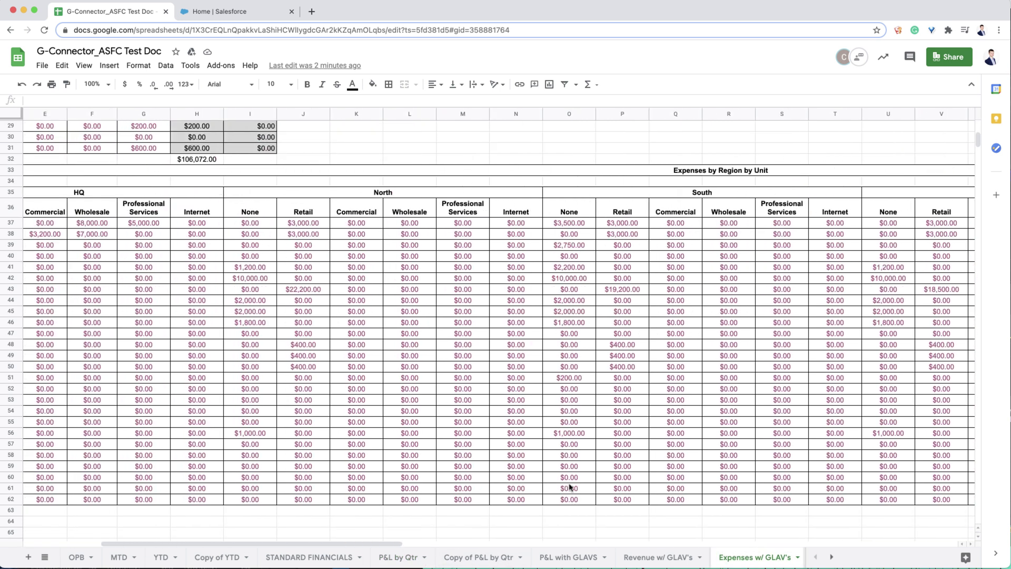
{"action": "scroll", "coordinate": [495, 327], "scroll_direction": "right", "scroll_amount": 10}
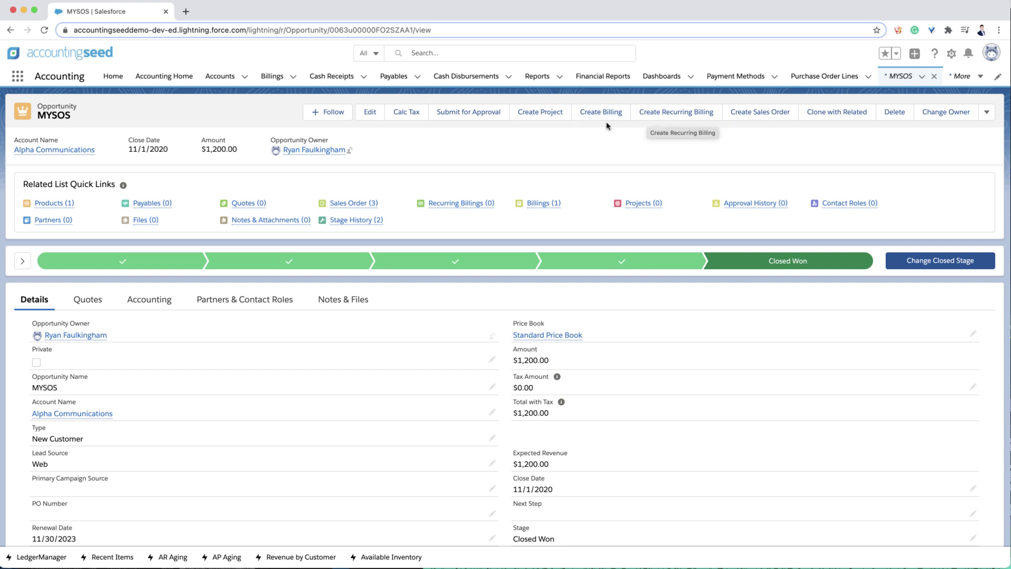
Start a project from the MYSOS opportunity and open the Project Template list
{"action": "left_click", "coordinate": [529, 122]}
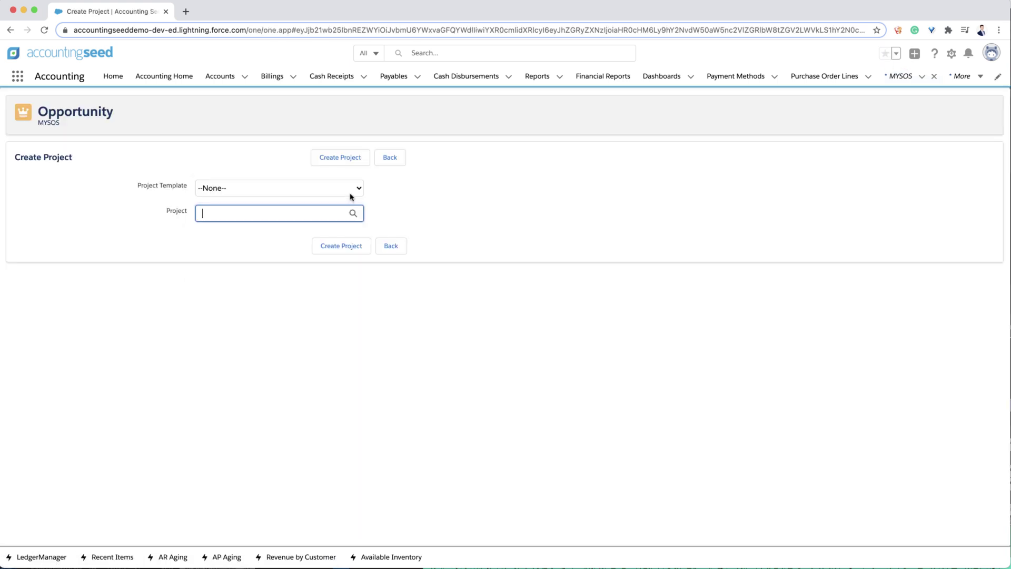
{"action": "left_click", "coordinate": [353, 189]}
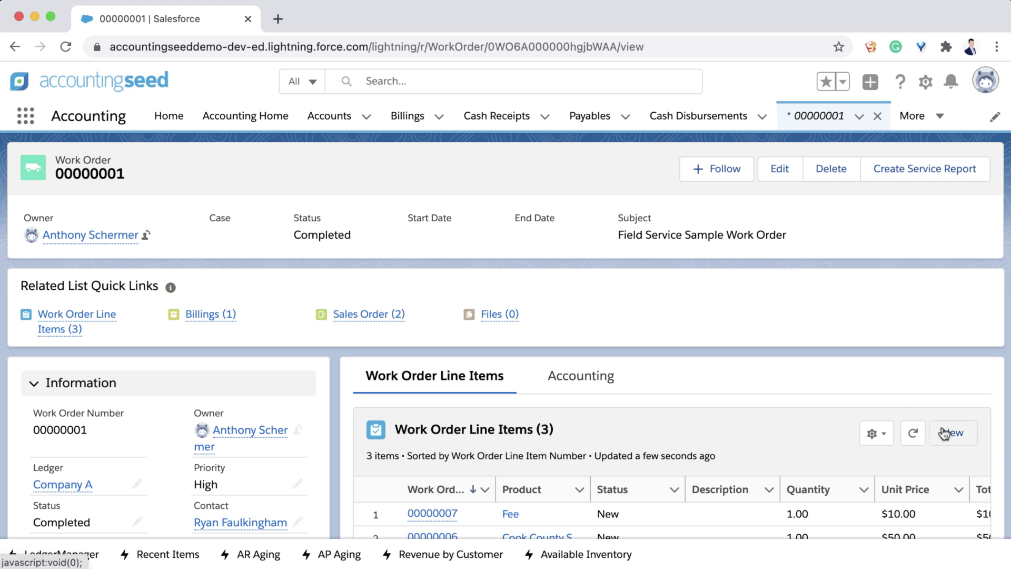
{"action": "scroll", "coordinate": [945, 433], "scroll_direction": "down", "scroll_amount": 5}
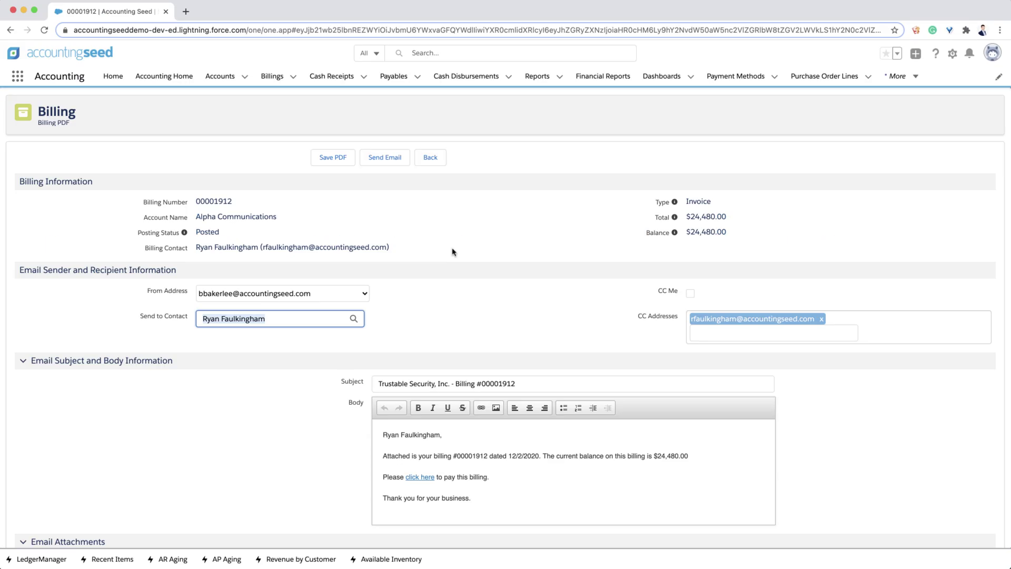
Scroll down through billing 00001912's invoice PDF preview and back up
{"action": "scroll", "coordinate": [452, 252], "scroll_direction": "down", "scroll_amount": 7}
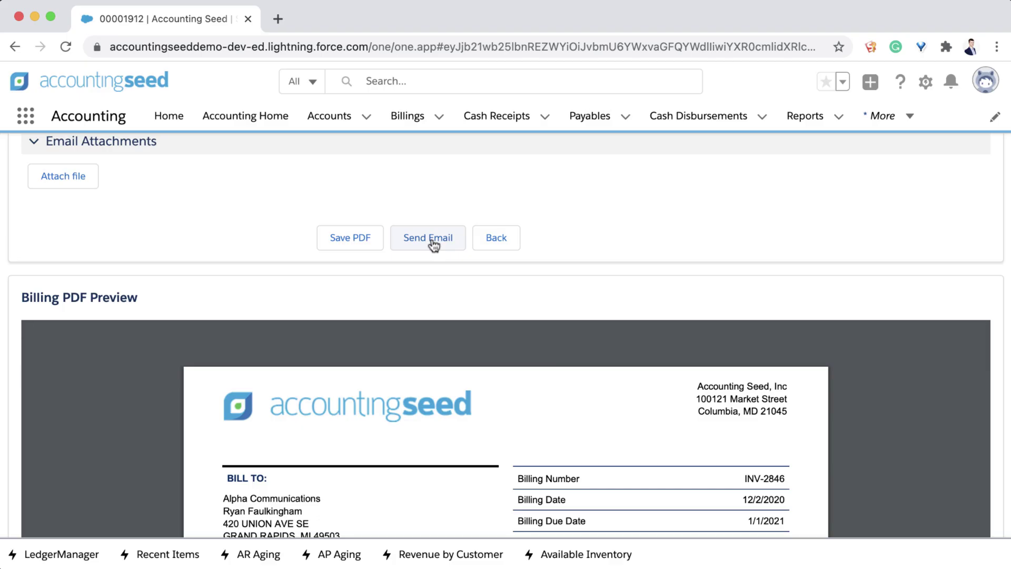
{"action": "scroll", "coordinate": [434, 245], "scroll_direction": "up", "scroll_amount": 3}
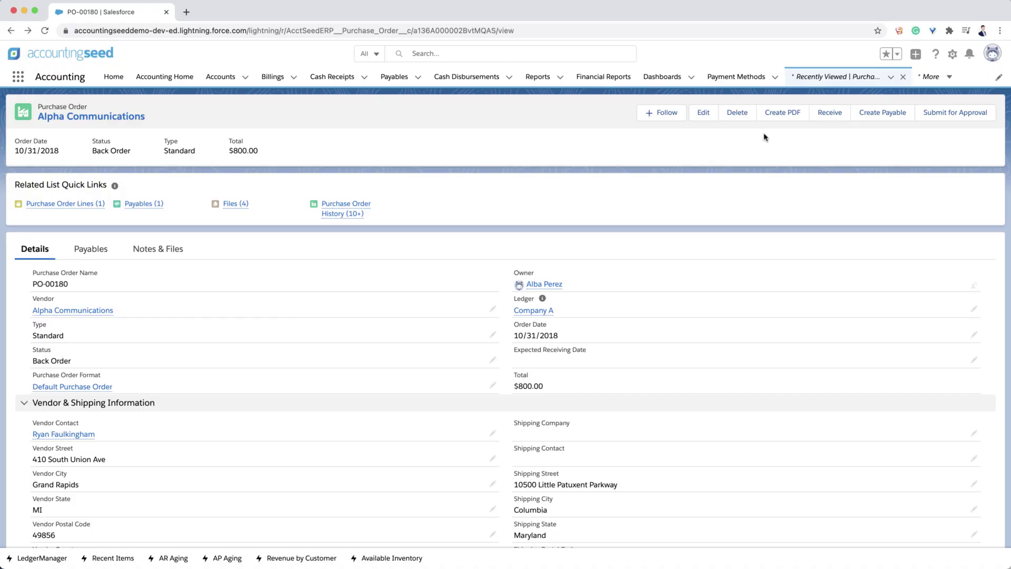
Generate a PDF of purchase order PO-00180 and scroll through its preview
{"action": "left_click", "coordinate": [782, 114]}
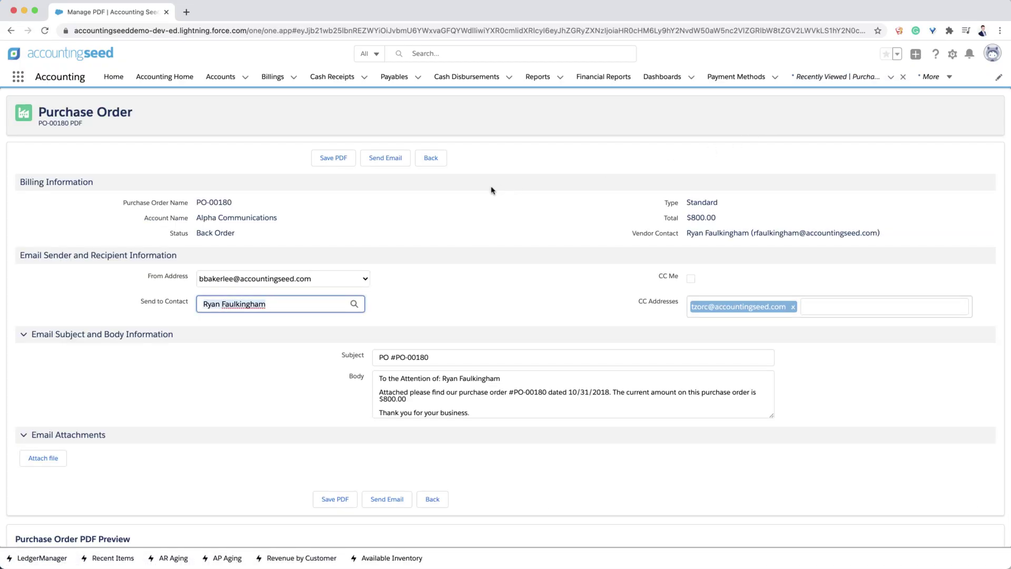
{"action": "scroll", "coordinate": [492, 190], "scroll_direction": "down", "scroll_amount": 6}
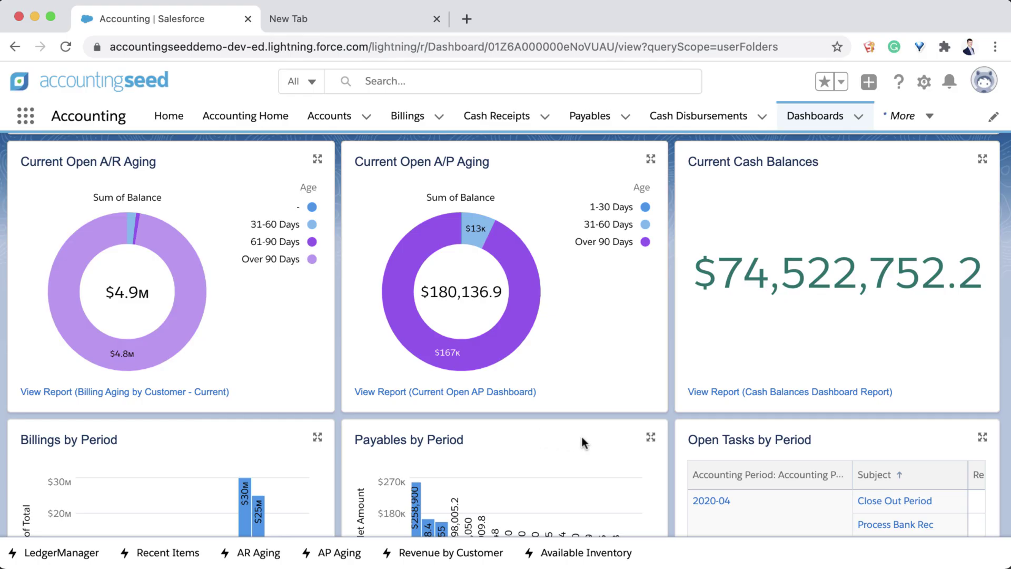
{"action": "scroll", "coordinate": [583, 440], "scroll_direction": "down", "scroll_amount": 10}
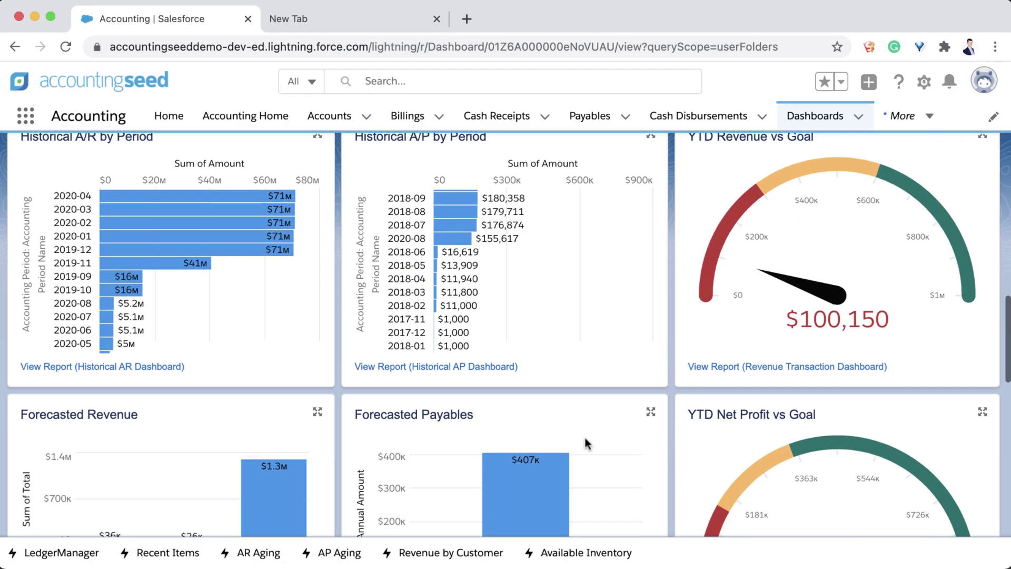
{"action": "scroll", "coordinate": [584, 435], "scroll_direction": "down", "scroll_amount": 8}
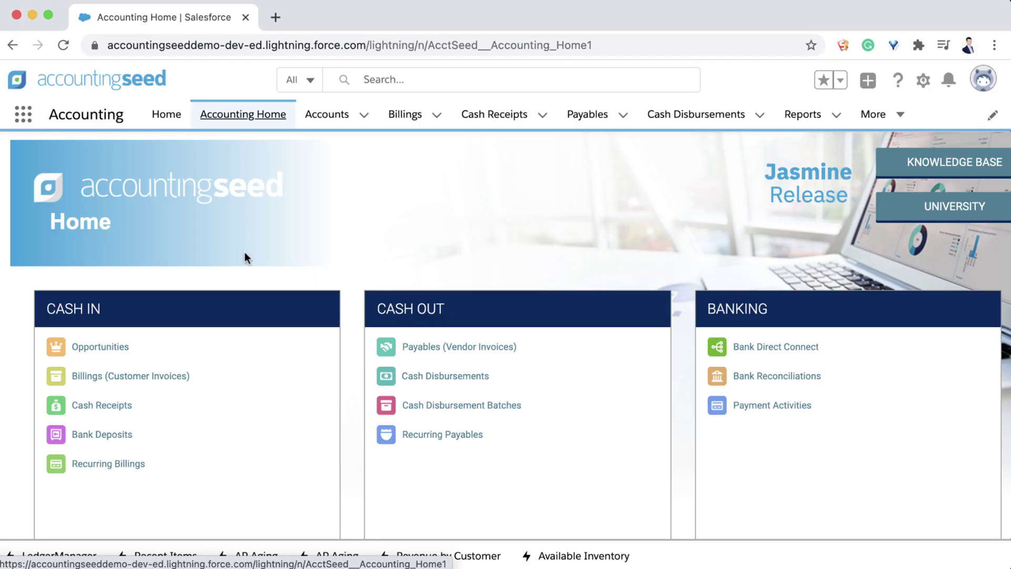
Mark the new product as an inventory product with Inventory Type Kit
{"action": "scroll", "coordinate": [244, 252], "scroll_direction": "down", "scroll_amount": 4}
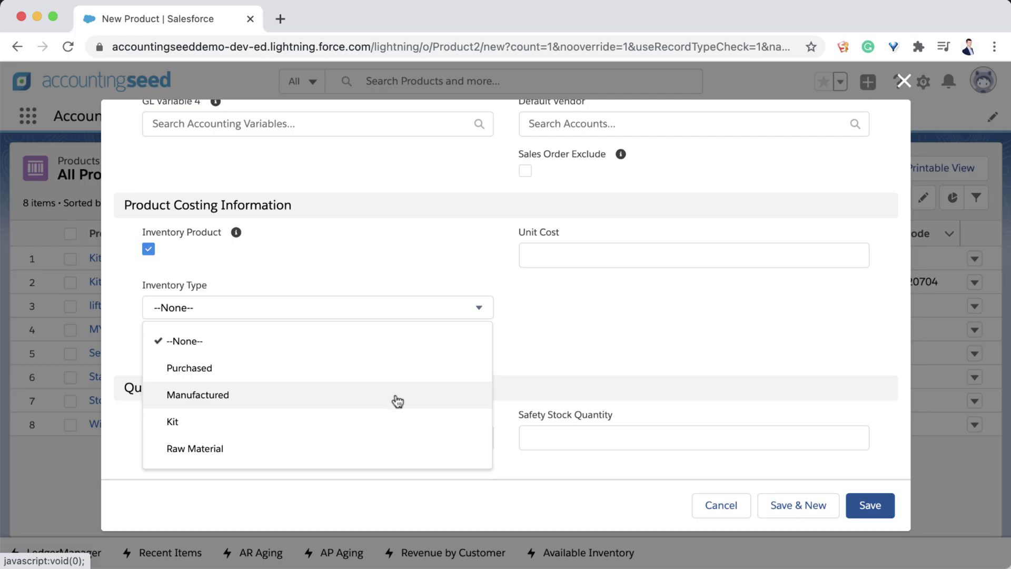
{"action": "left_click", "coordinate": [386, 427]}
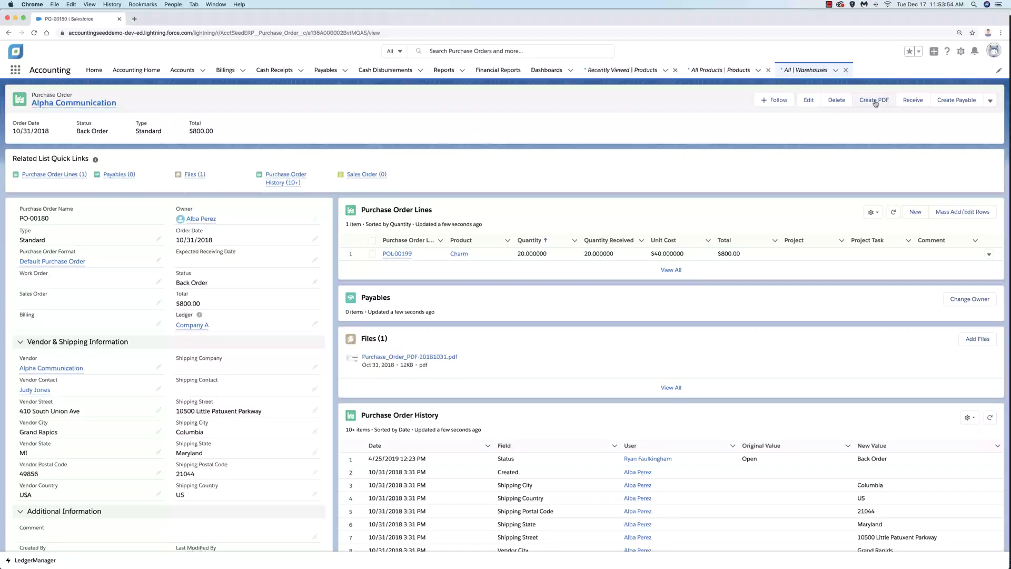
Create the PO-00180 PDF and scroll down to its Purchase Order PDF preview
{"action": "left_click", "coordinate": [875, 100]}
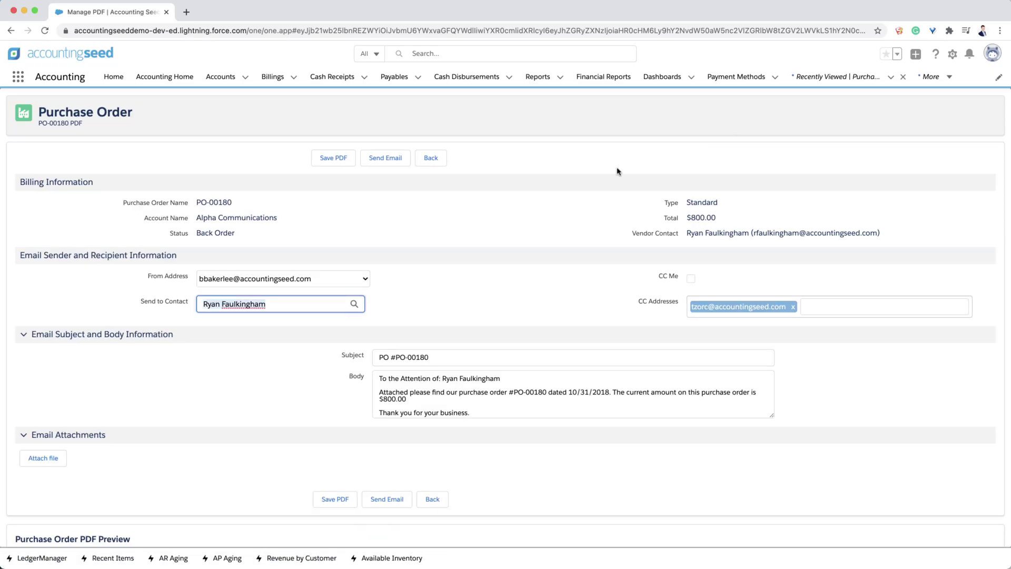
{"action": "scroll", "coordinate": [501, 190], "scroll_direction": "down", "scroll_amount": 5}
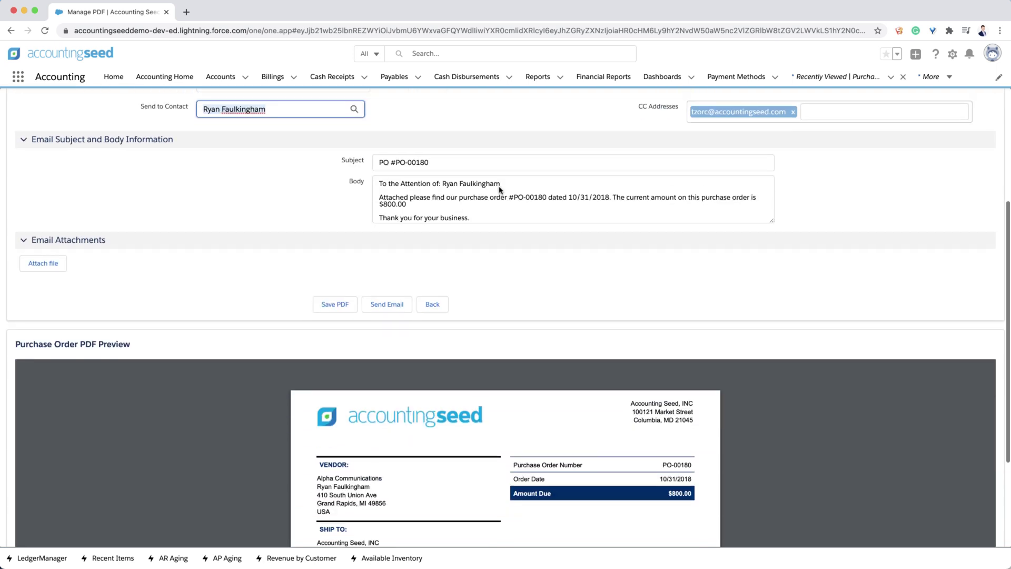